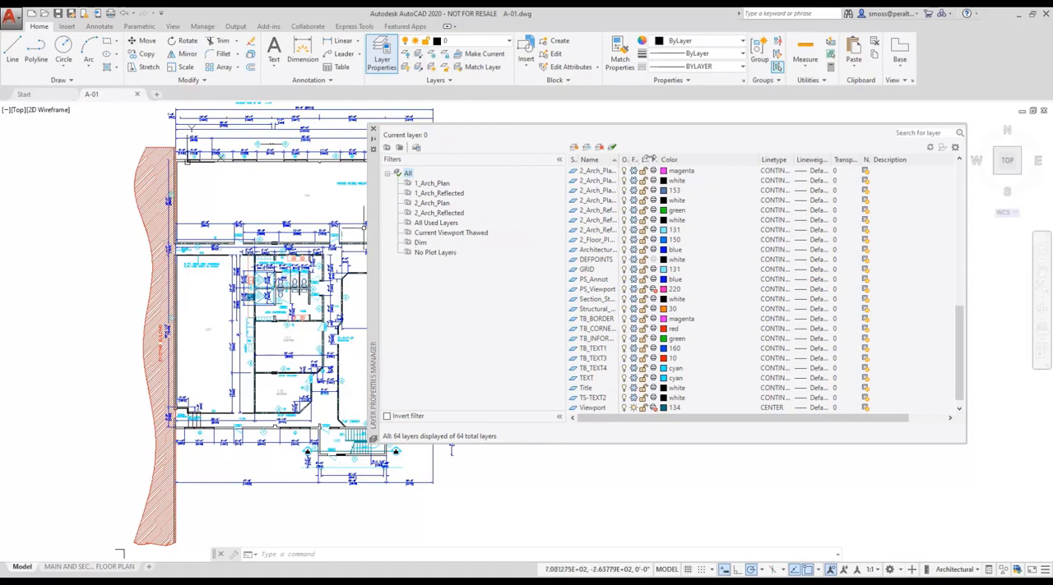
Widen the Name column in the layer manager and review the drawing's layers there and in the quick layer list.
{"action": "left_click_drag", "start_coordinate": [959, 337], "coordinate": [956, 177]}
{"action": "left_click_drag", "start_coordinate": [619, 160], "coordinate": [690, 156]}
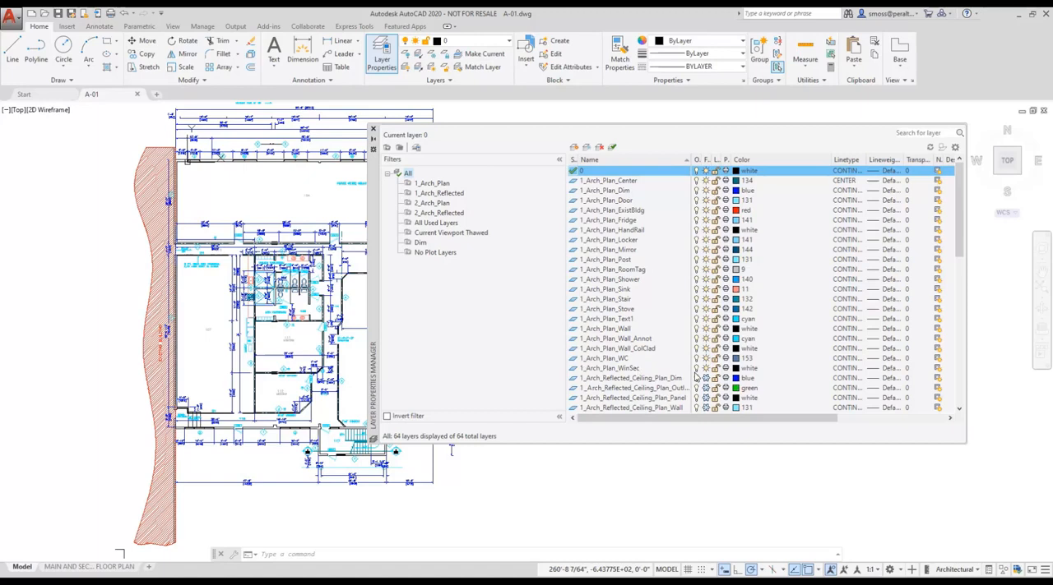
{"action": "mouse_move", "coordinate": [958, 238]}
{"action": "left_mouse_down"}
{"action": "mouse_move", "coordinate": [957, 362]}
{"action": "mouse_move", "coordinate": [957, 218]}
{"action": "left_mouse_up"}
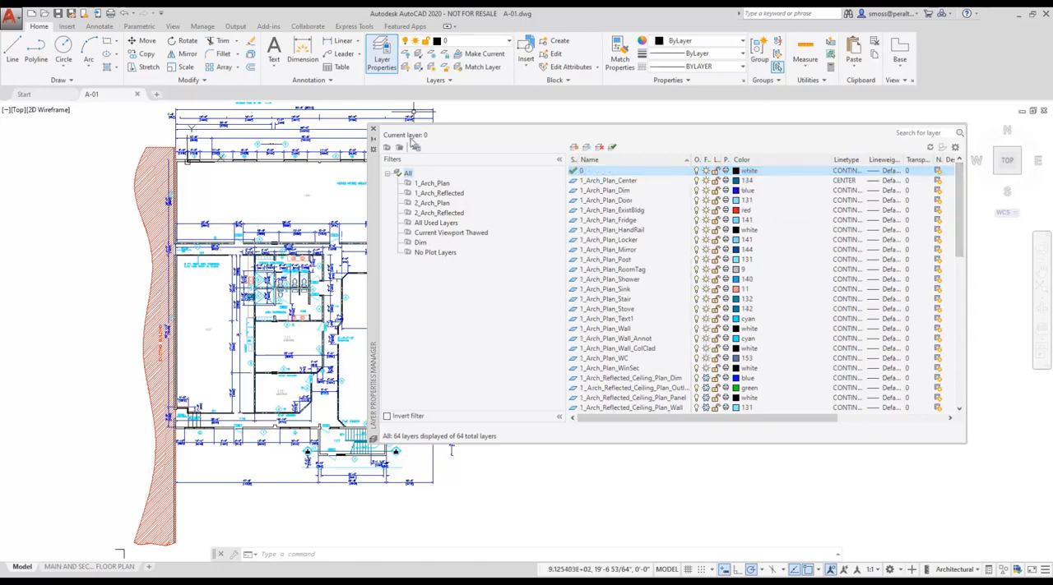
{"action": "left_click", "coordinate": [372, 129]}
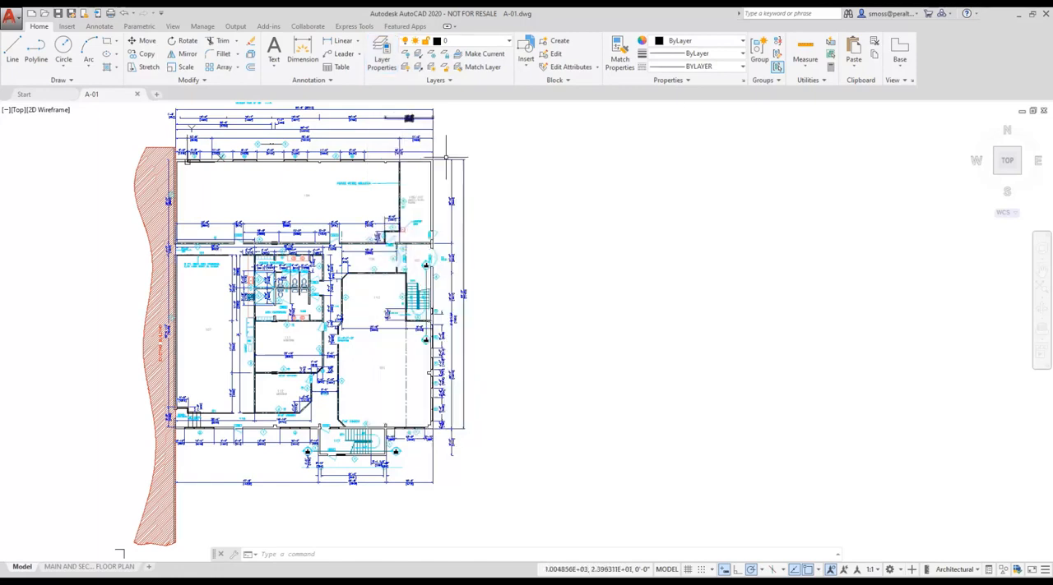
{"action": "left_click", "coordinate": [509, 44]}
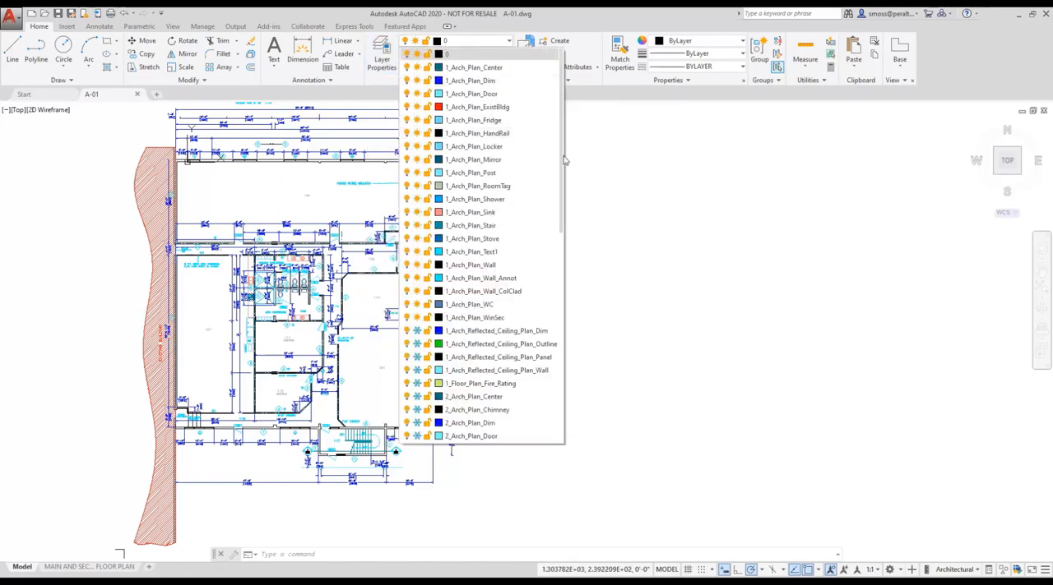
{"action": "left_click", "coordinate": [508, 41]}
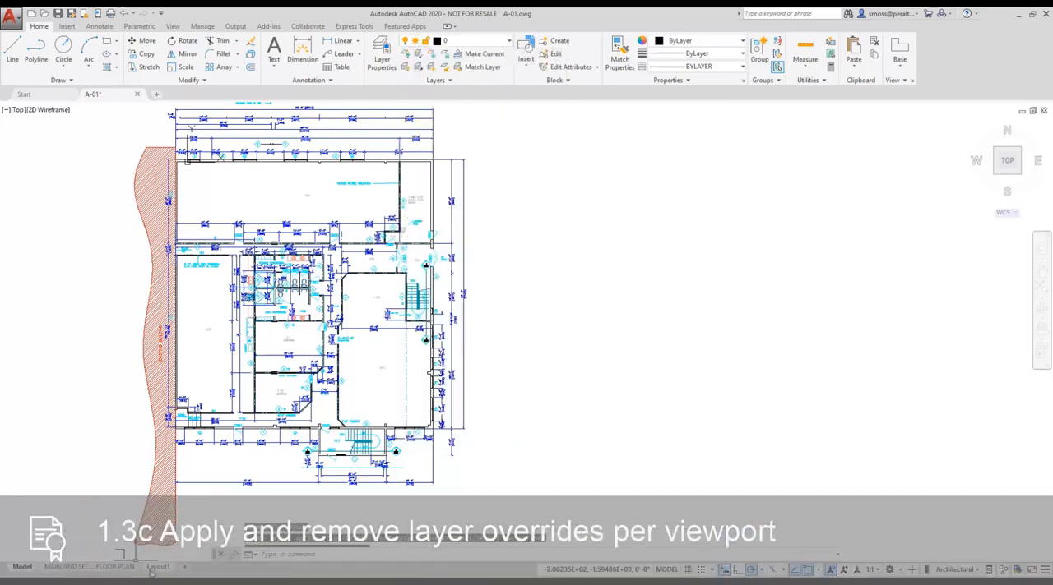
Switch to Layout1 and assign its viewport border to the Viewport layer.
{"action": "left_click", "coordinate": [157, 568]}
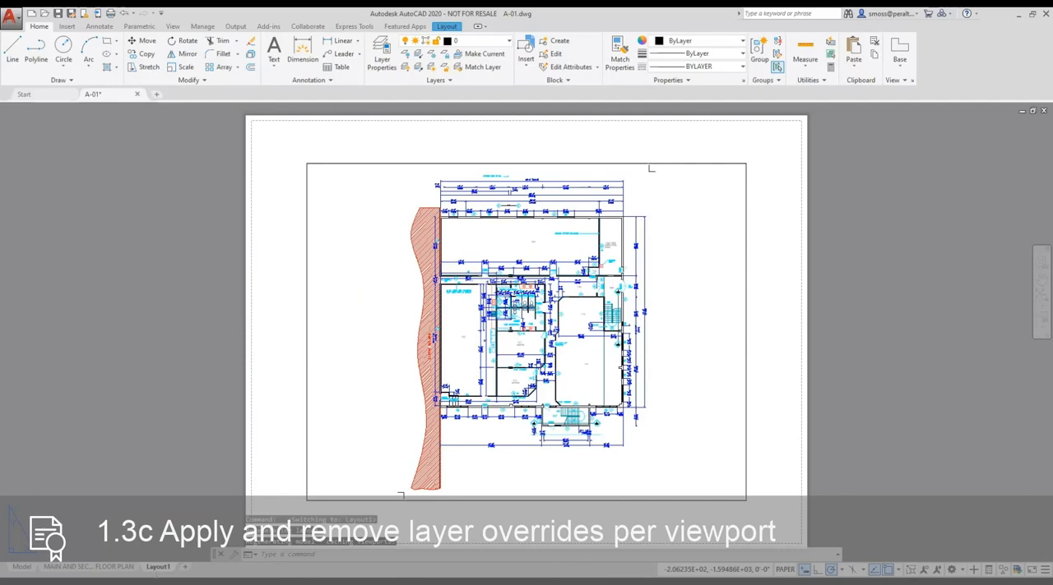
{"action": "left_click", "coordinate": [305, 363]}
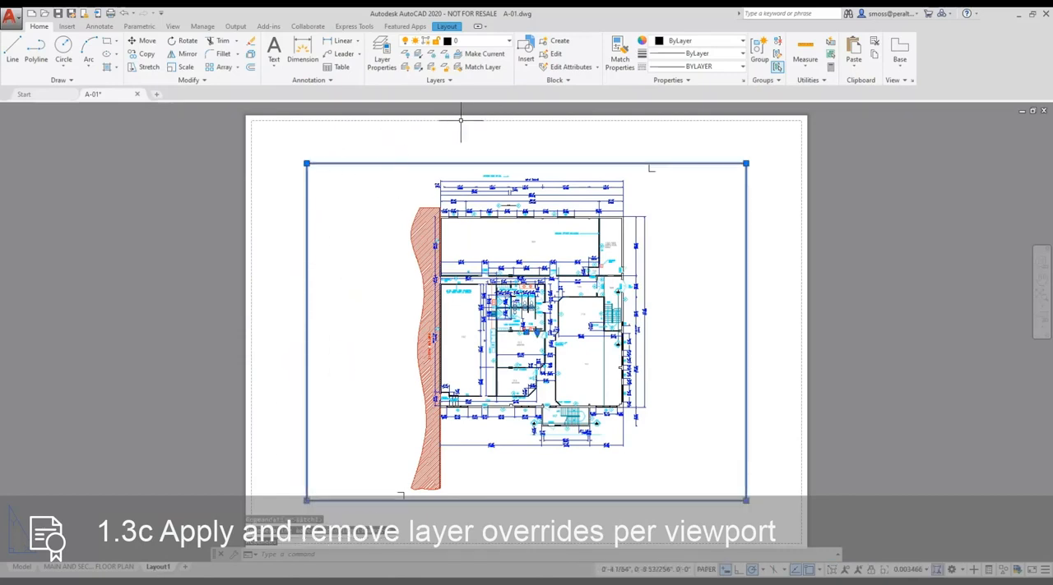
{"action": "left_click", "coordinate": [473, 41]}
{"action": "left_click_drag", "start_coordinate": [573, 172], "coordinate": [575, 419]}
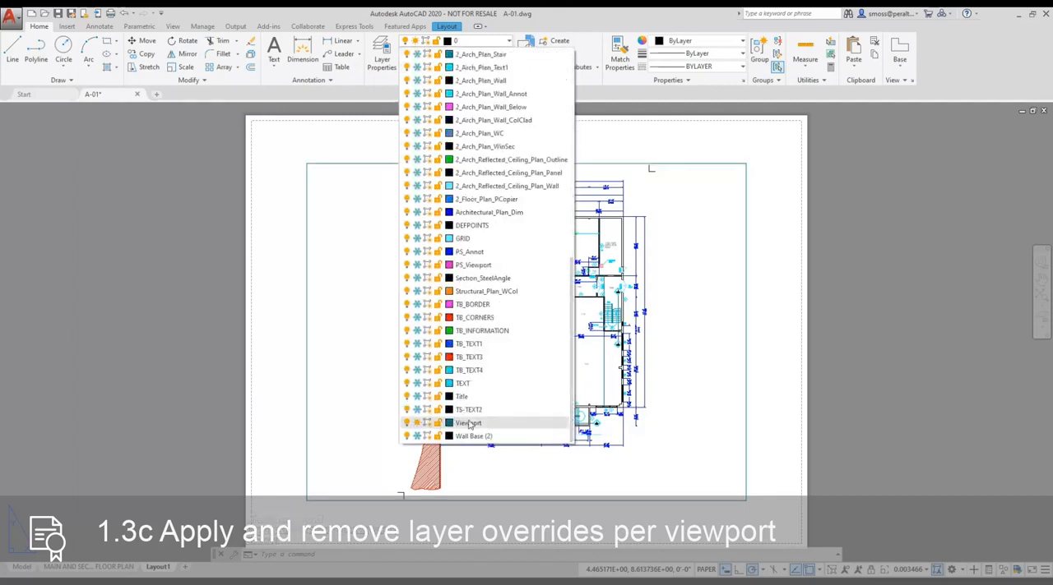
{"action": "left_click", "coordinate": [469, 423]}
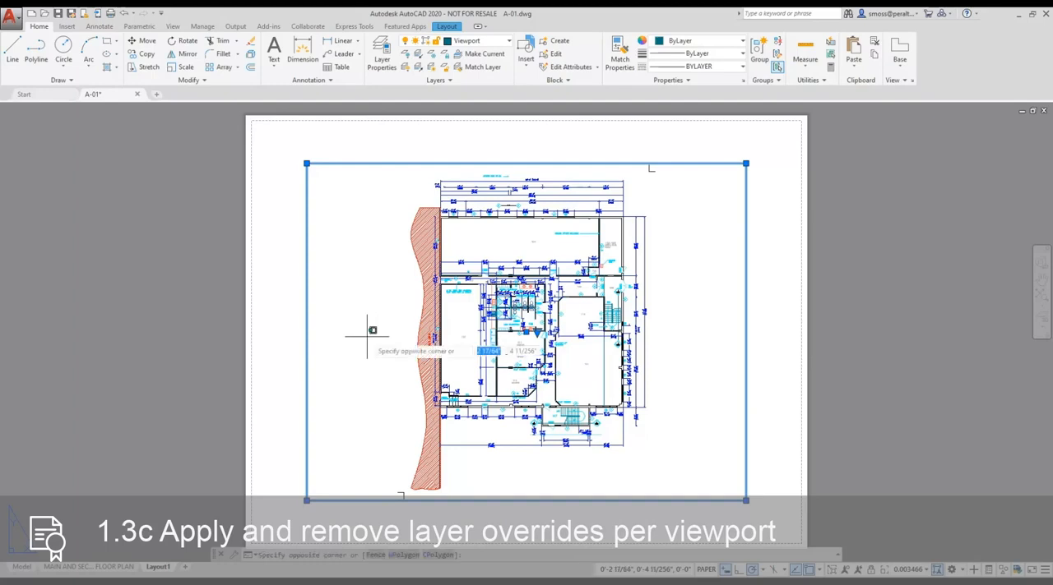
Activate the Layout1 viewport and filter the layer list by 1_Arch_Plan, checking that filter's definition and preview.
{"action": "double_click", "coordinate": [367, 336]}
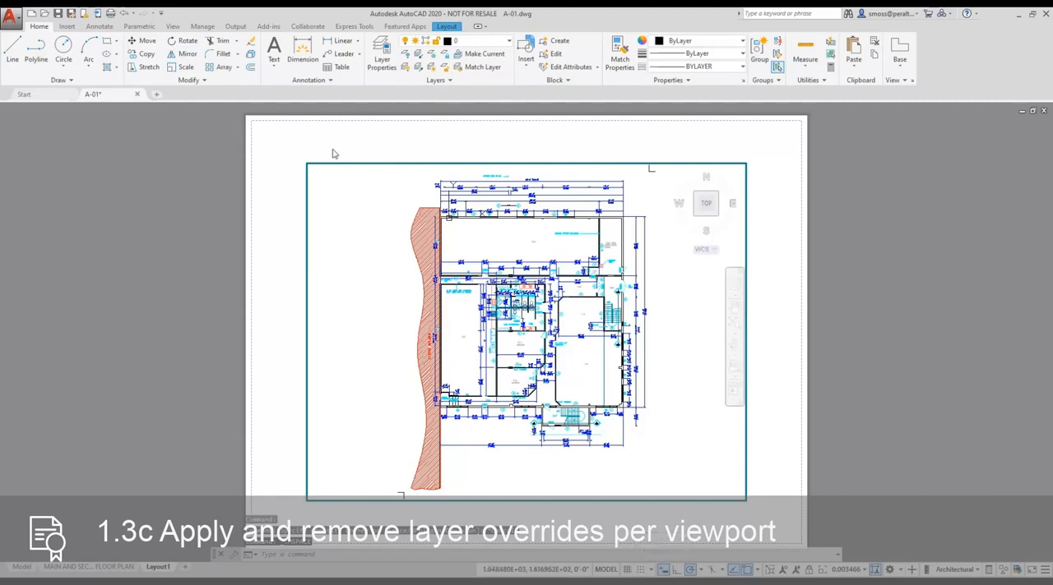
{"action": "left_click", "coordinate": [381, 55]}
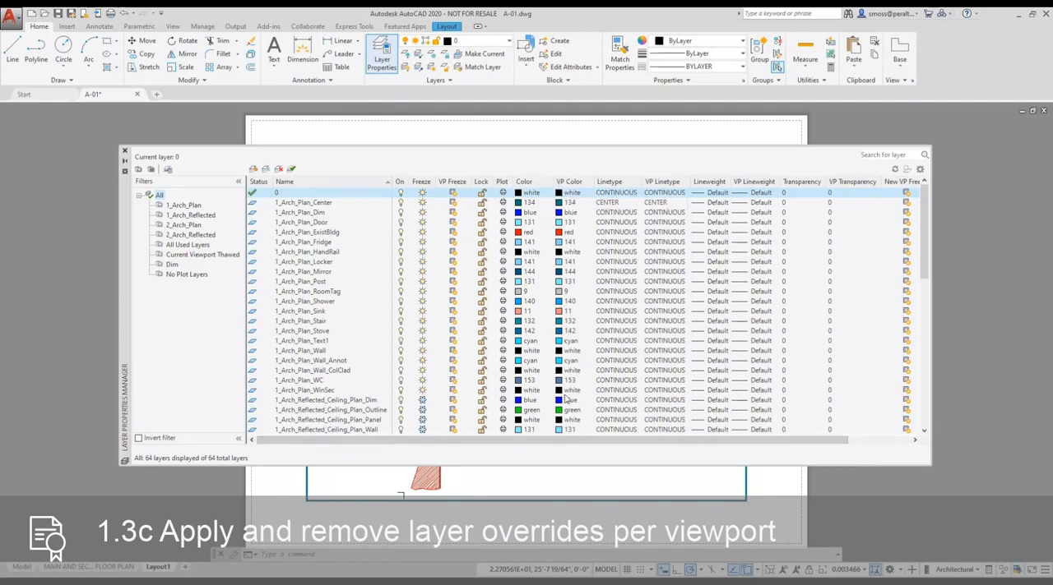
{"action": "double_click", "coordinate": [181, 205]}
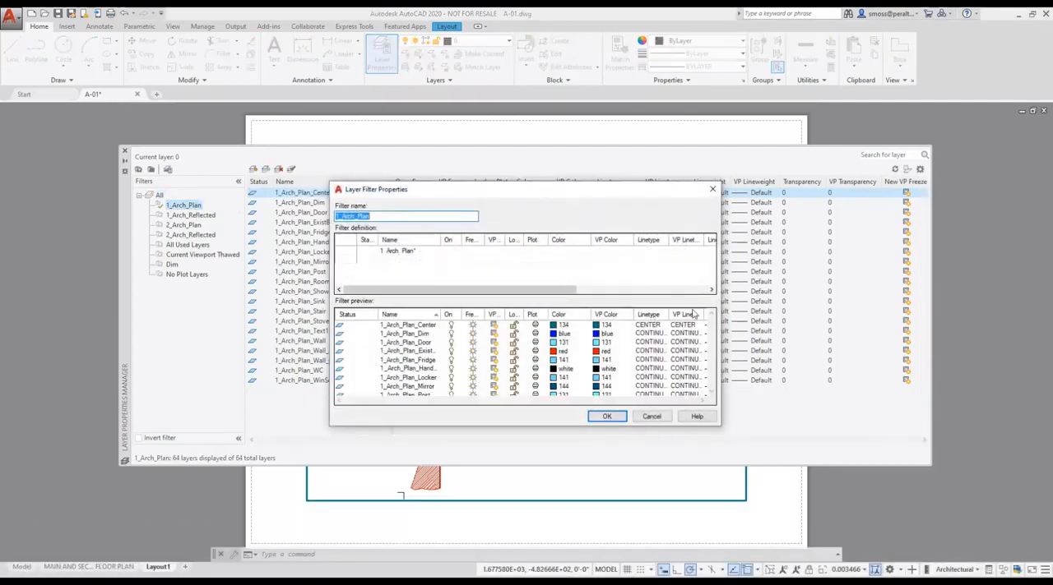
{"action": "left_click_drag", "start_coordinate": [477, 184], "coordinate": [458, 143]}
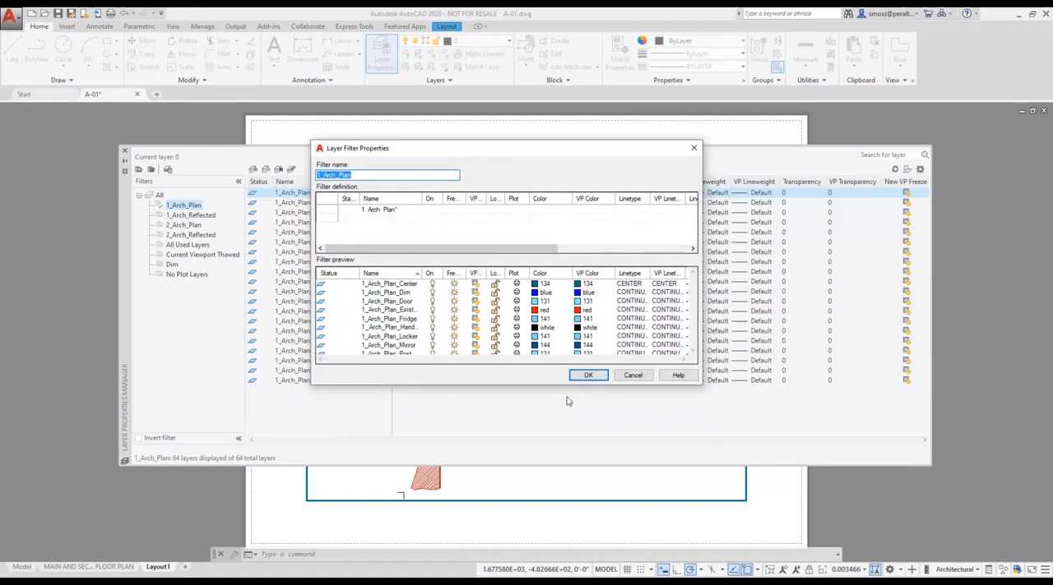
{"action": "left_click_drag", "start_coordinate": [526, 385], "coordinate": [528, 475]}
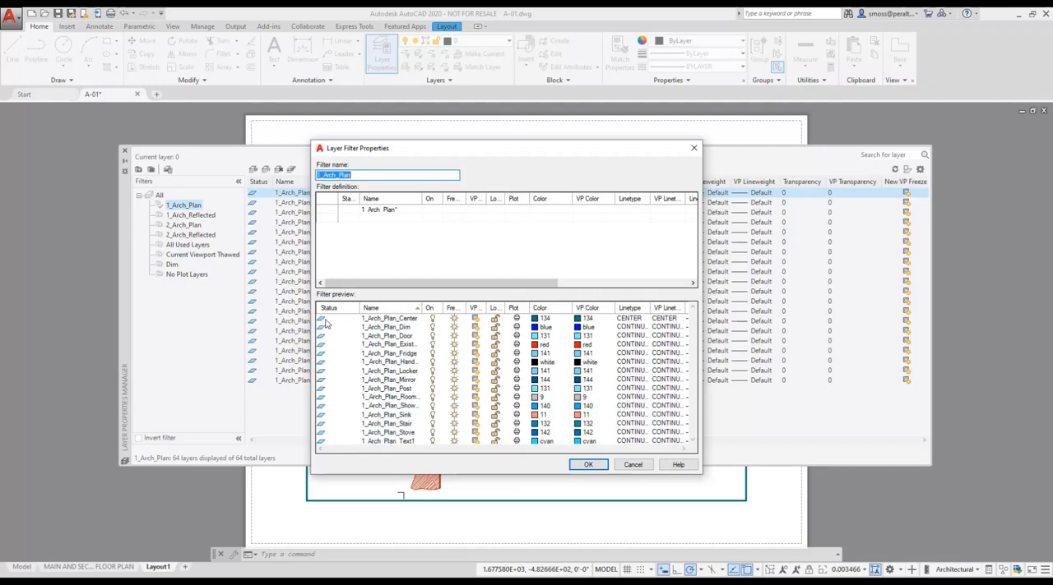
{"action": "left_click", "coordinate": [589, 467]}
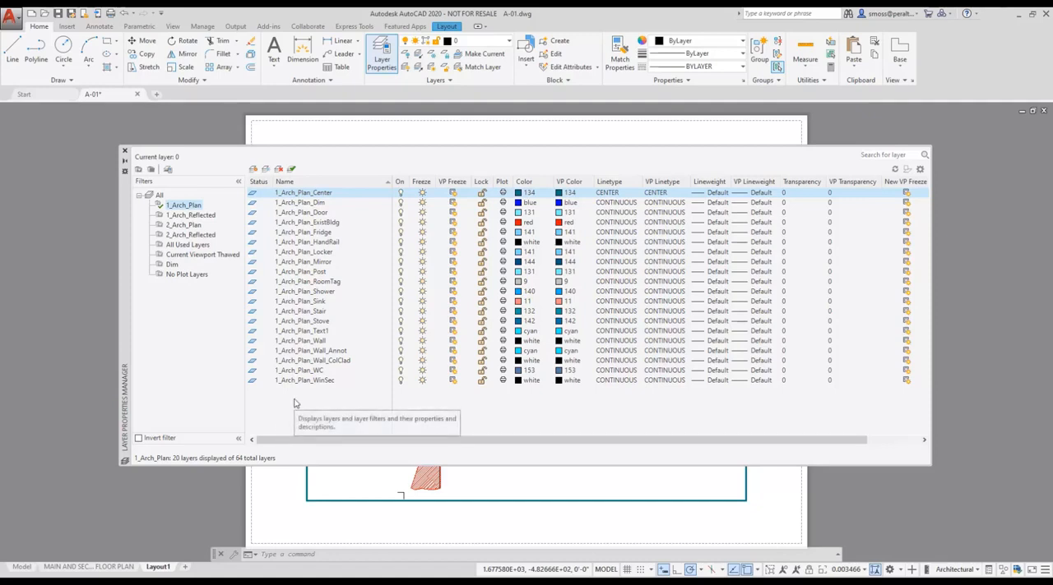
Override the viewport color of all 1_Arch_Plan layers with color 8 and return to paper space.
{"action": "key", "text": "ctrl+a"}
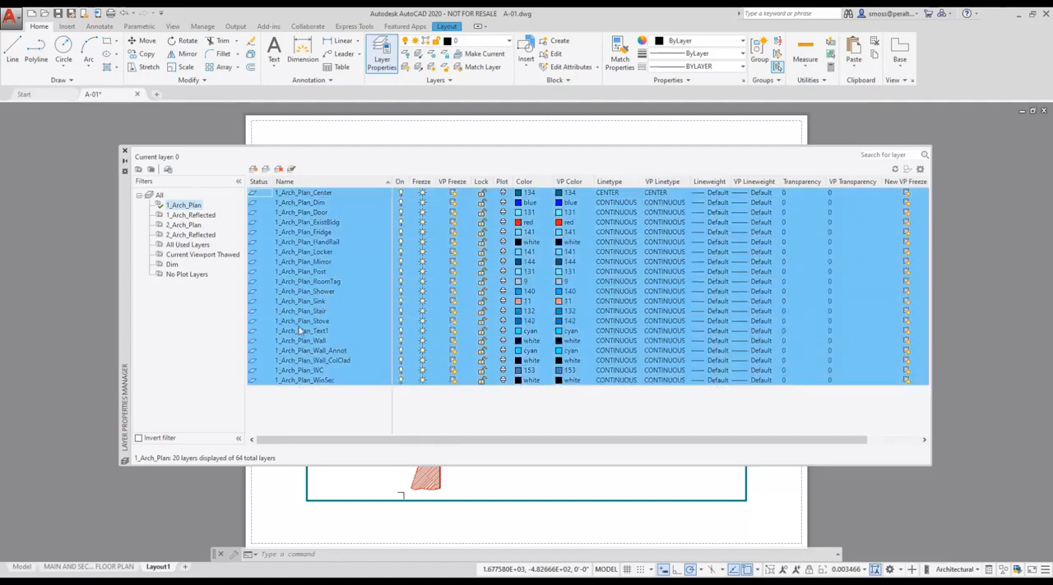
{"action": "left_click", "coordinate": [570, 196]}
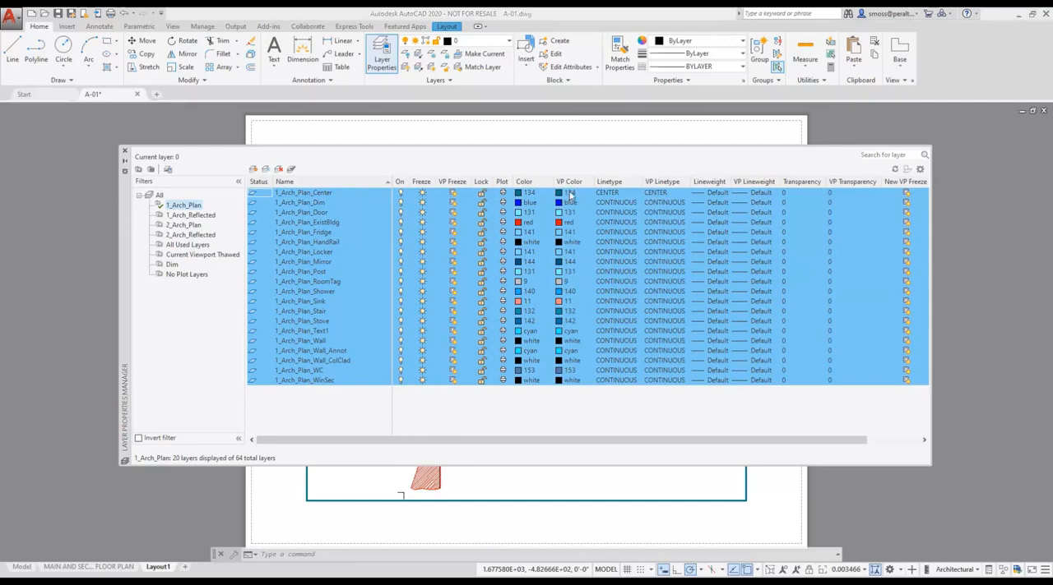
{"action": "left_click", "coordinate": [510, 323]}
{"action": "left_click", "coordinate": [511, 385]}
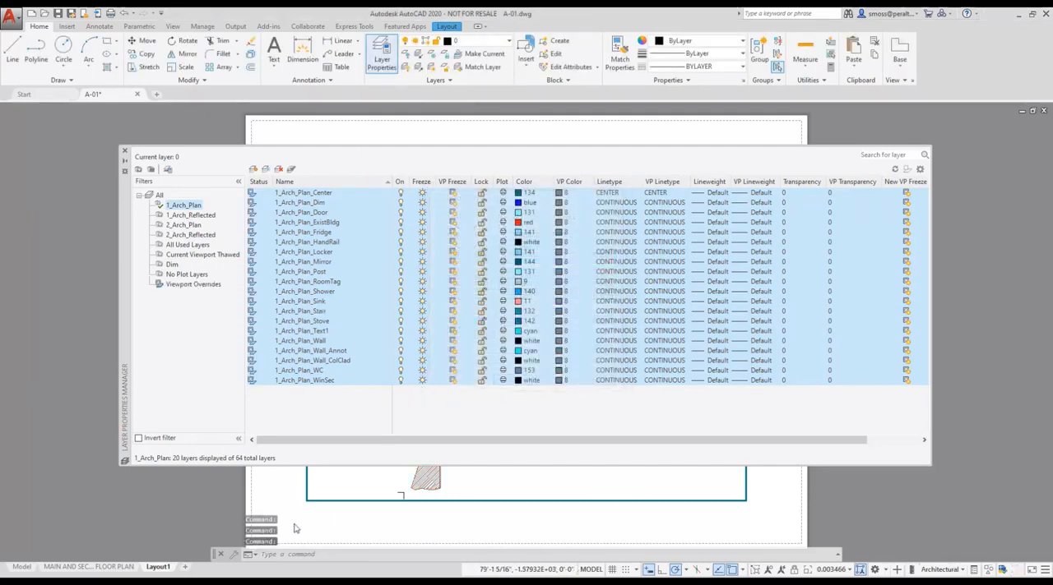
{"action": "left_click", "coordinate": [124, 152]}
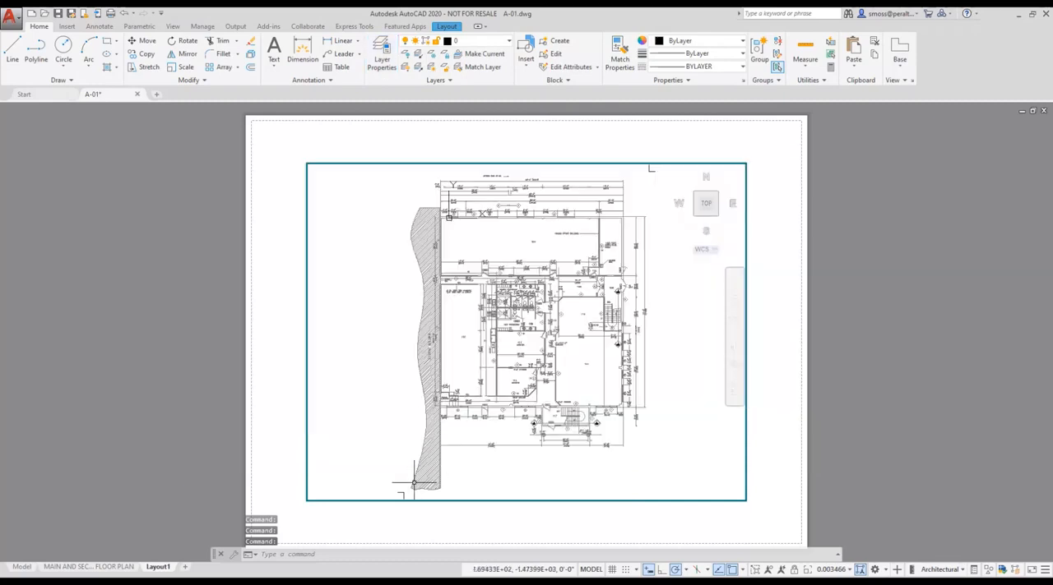
{"action": "double_click", "coordinate": [354, 513]}
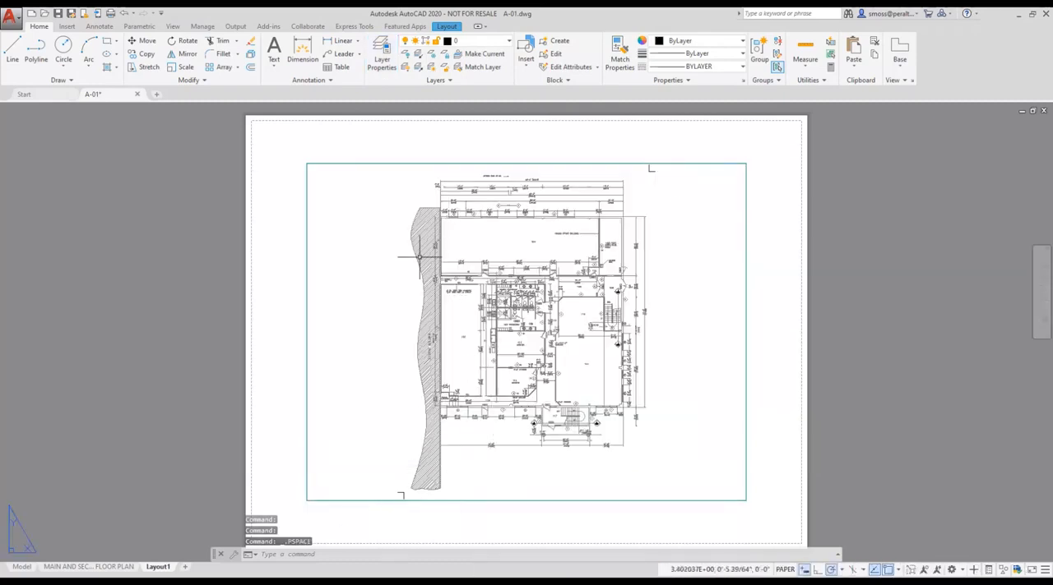
Rename the Layout1 layout as First Floor Plan Grey.
{"action": "right_click", "coordinate": [157, 567]}
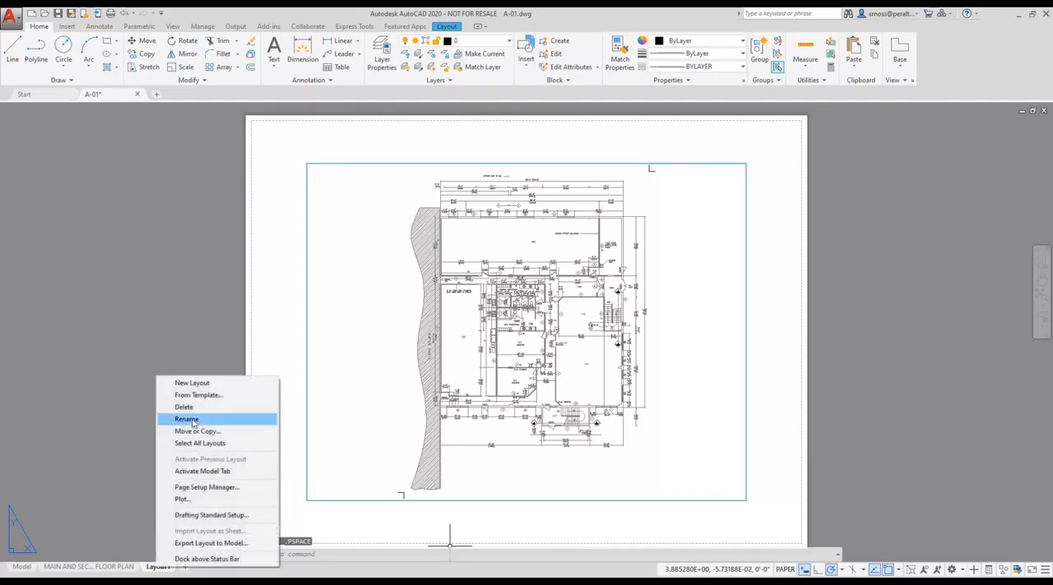
{"action": "left_click", "coordinate": [200, 420]}
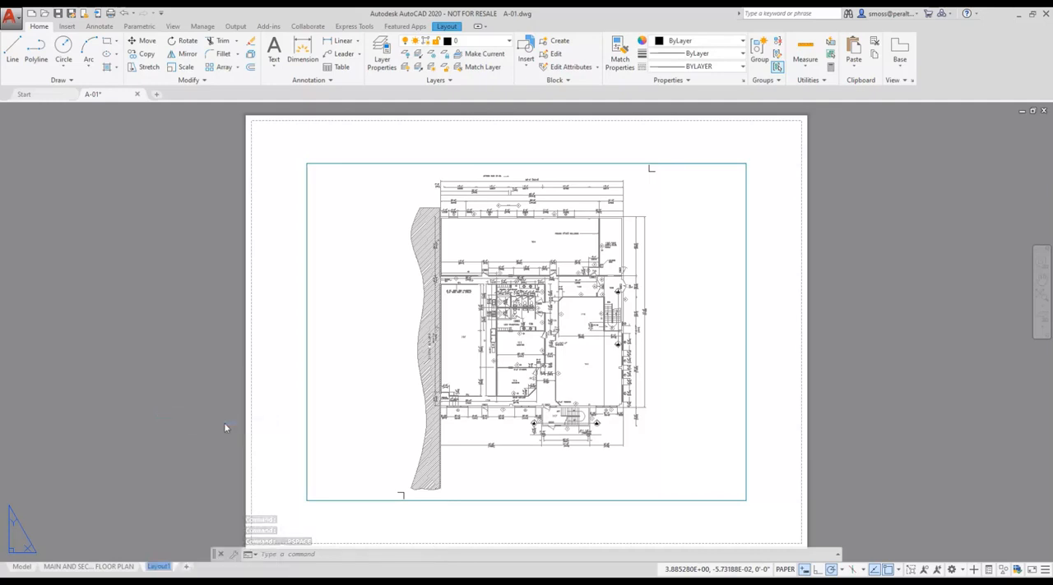
{"action": "type", "text": "First Floor Plan Grey"}
{"action": "key", "text": "Return"}
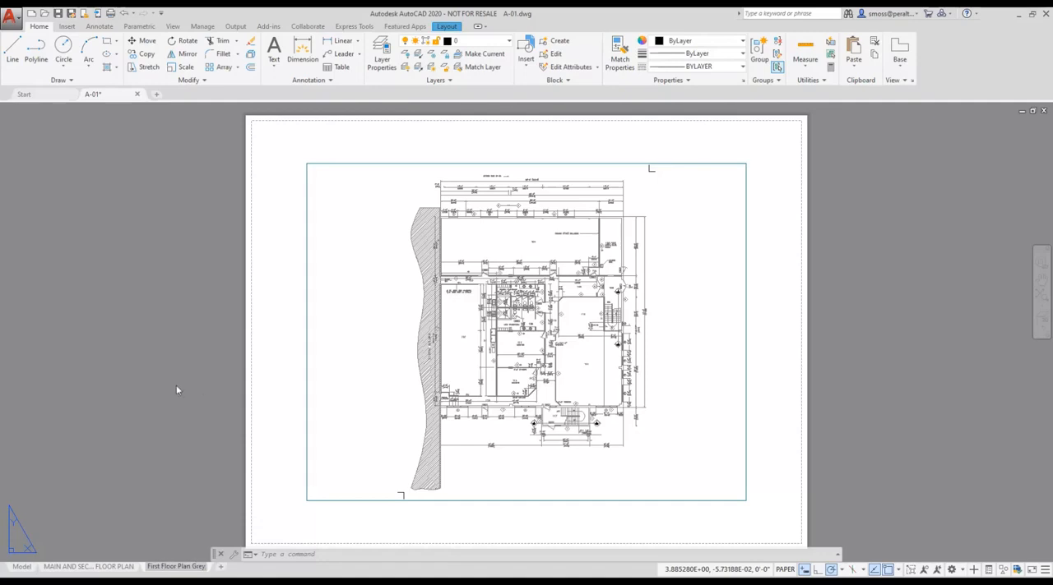
{"action": "left_click", "coordinate": [176, 401]}
{"action": "key", "text": "Escape"}
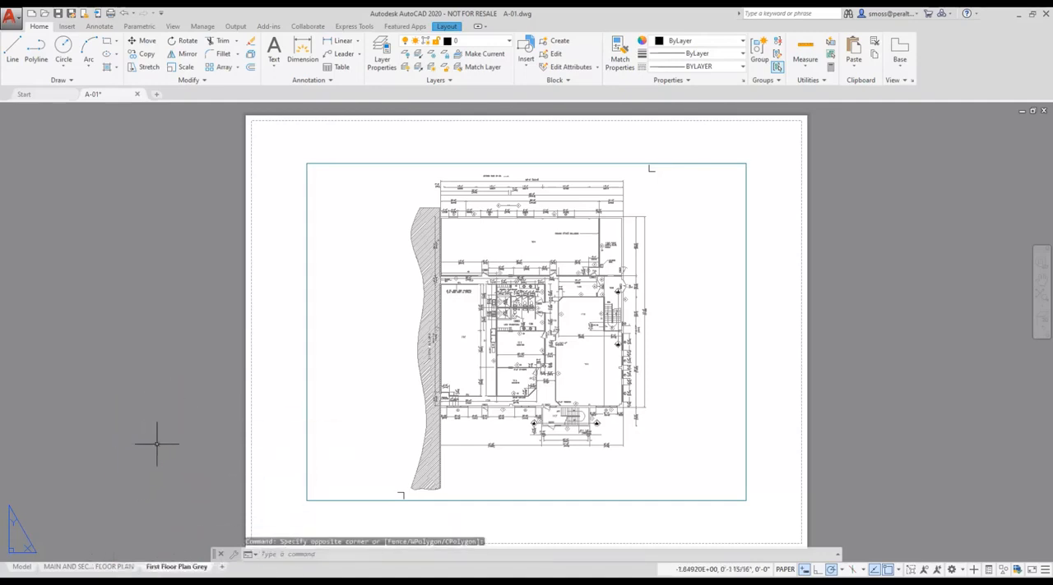
Compare the plan's colors in the main and second floor plan layout, the First Floor Plan Grey layout and model space.
{"action": "left_click", "coordinate": [70, 567]}
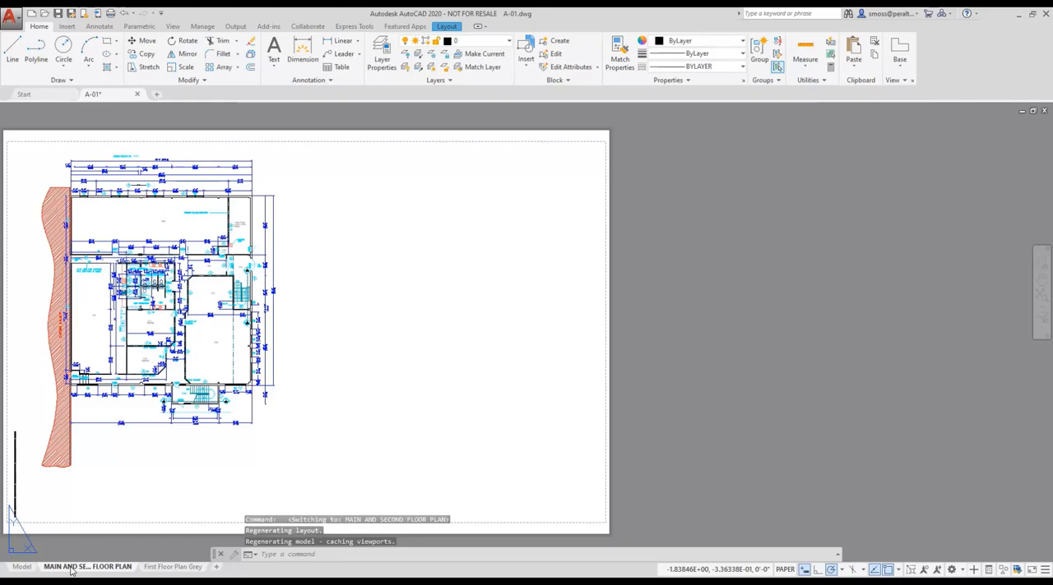
{"action": "left_click", "coordinate": [172, 567]}
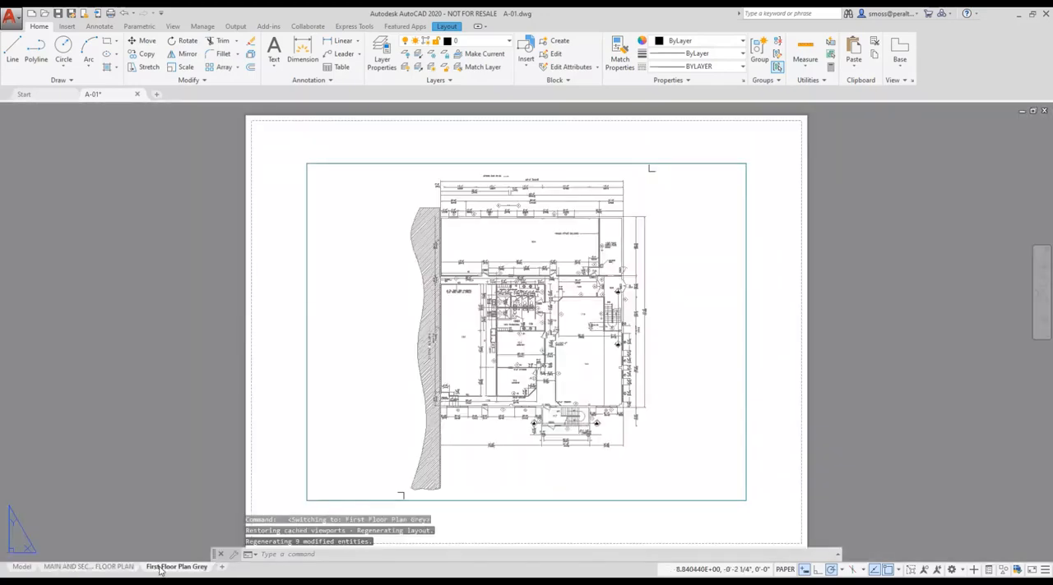
{"action": "left_click", "coordinate": [22, 567]}
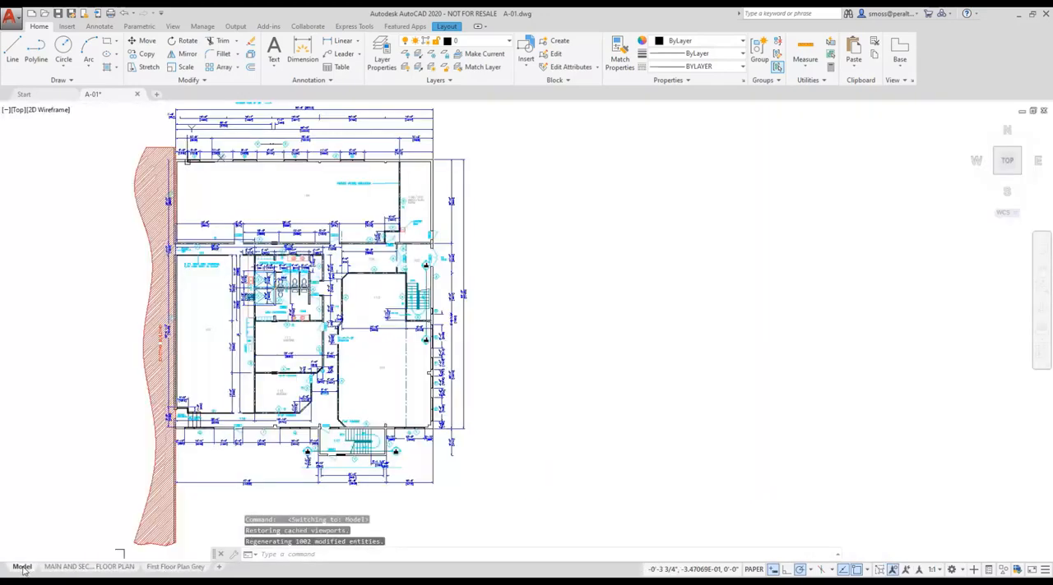
{"action": "left_click", "coordinate": [176, 567]}
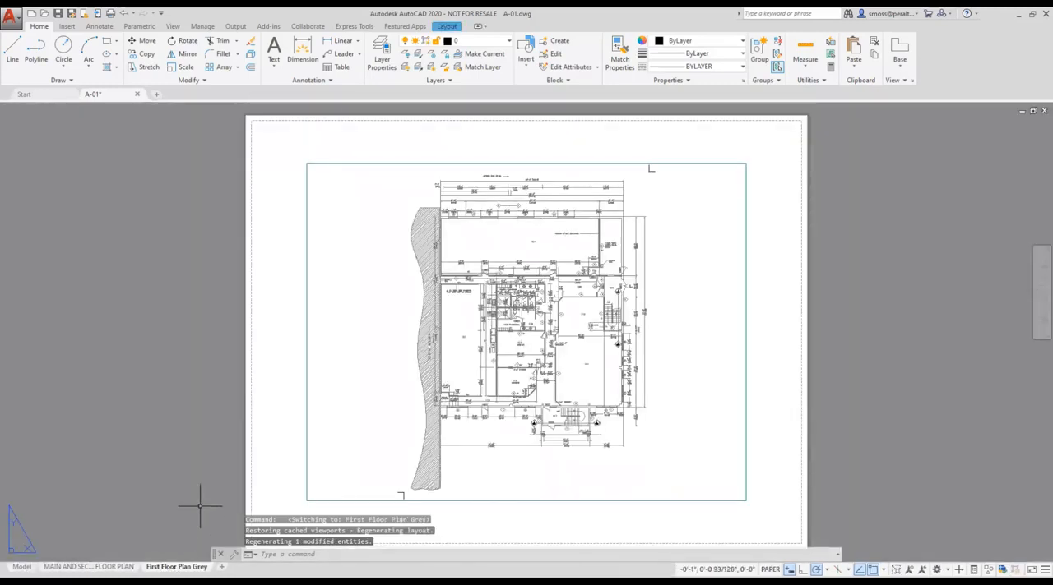
In model space, override the object color of the room 113 tag text with Blue in its properties.
{"action": "left_click", "coordinate": [22, 567]}
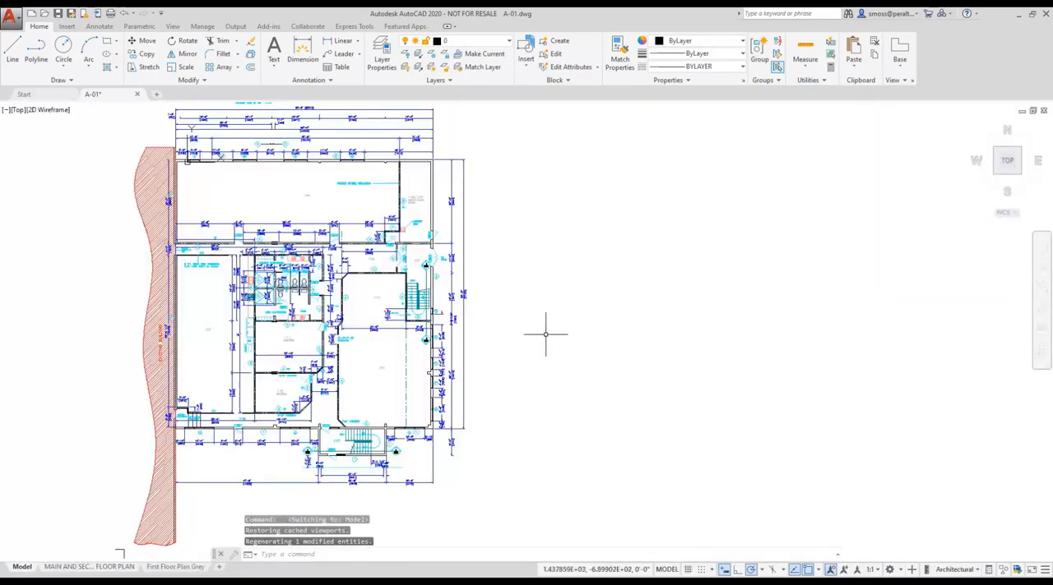
{"action": "scroll", "coordinate": [404, 304], "scroll_direction": "up", "scroll_amount": 6}
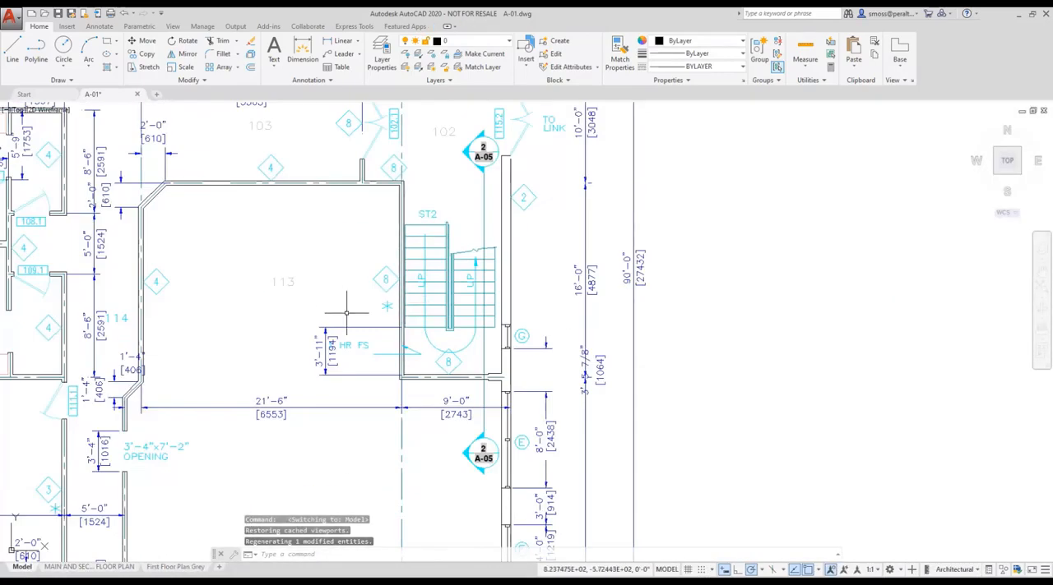
{"action": "left_click", "coordinate": [282, 283]}
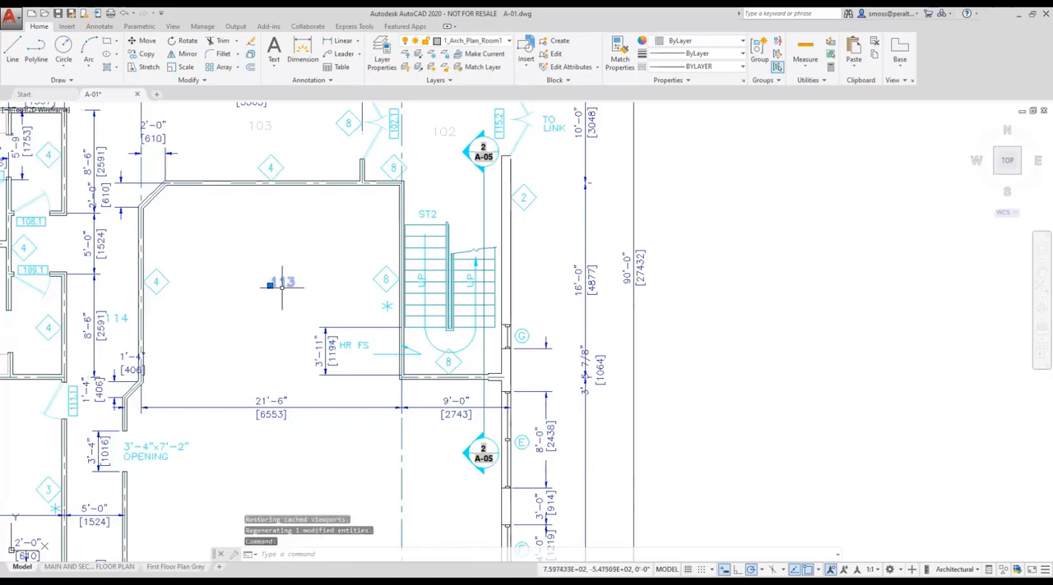
{"action": "right_click", "coordinate": [287, 283]}
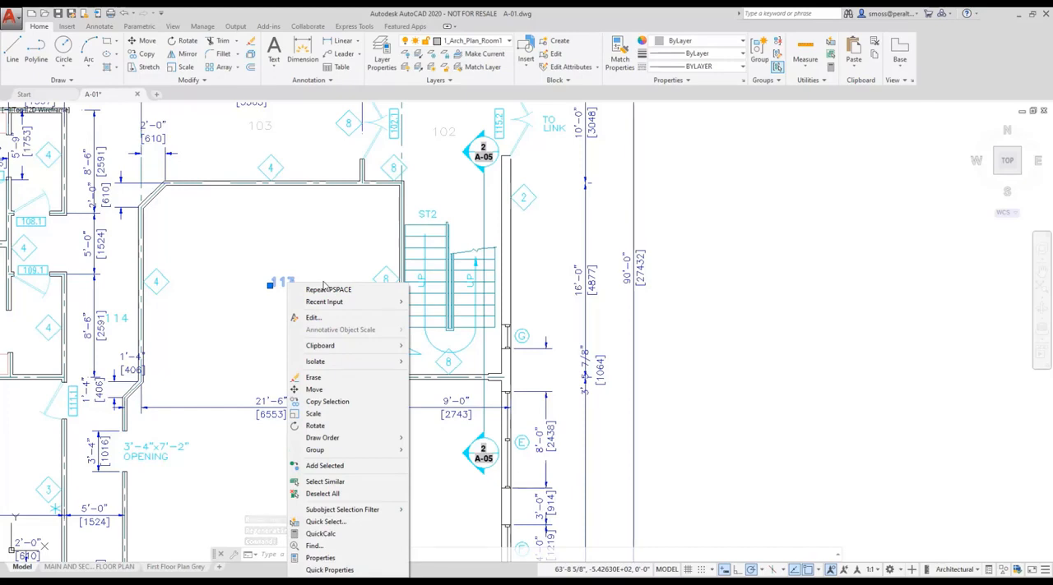
{"action": "left_click", "coordinate": [338, 560]}
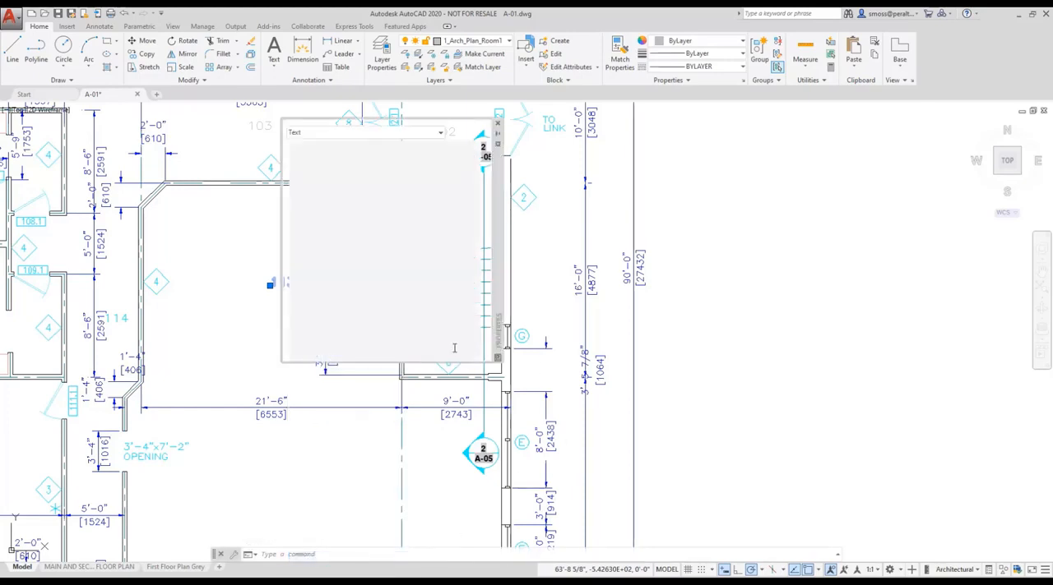
{"action": "left_click_drag", "start_coordinate": [493, 200], "coordinate": [615, 241]}
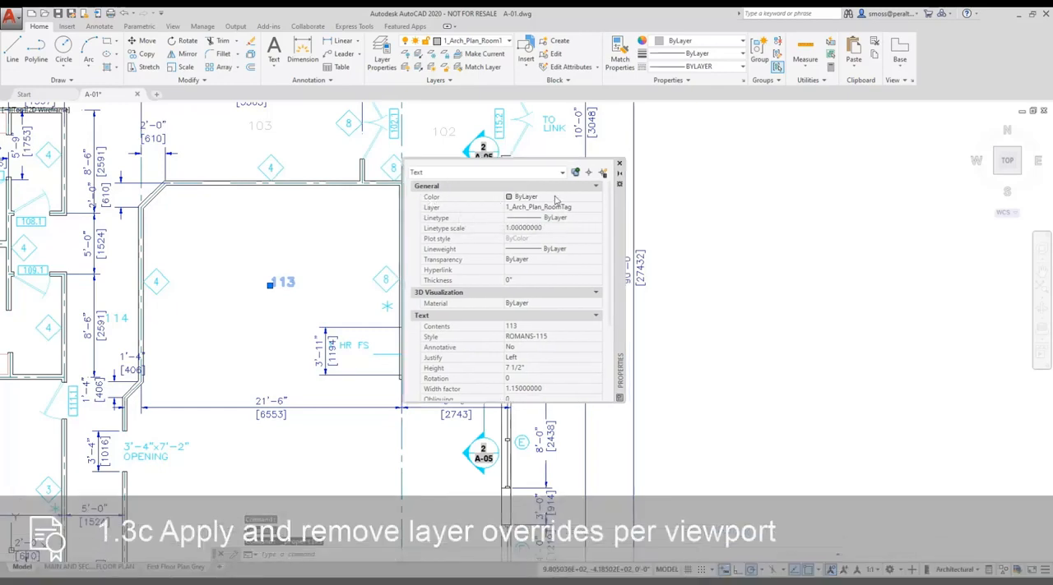
{"action": "left_click", "coordinate": [596, 198]}
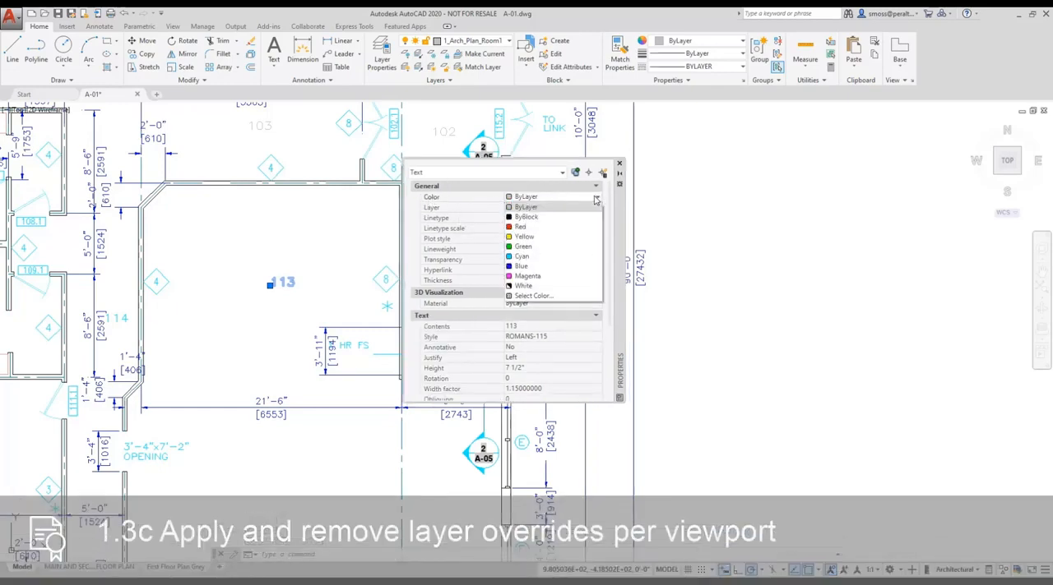
{"action": "left_click", "coordinate": [547, 270]}
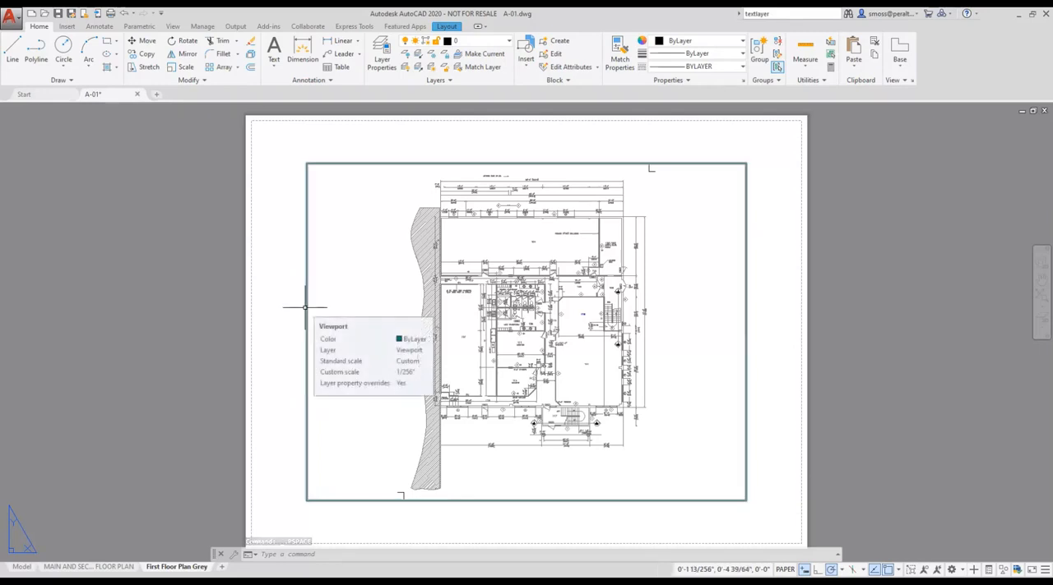
Query the VPLAYEROVERRIDES variable inside the First Floor Plan Grey viewport and return to paper space.
{"action": "double_click", "coordinate": [356, 288]}
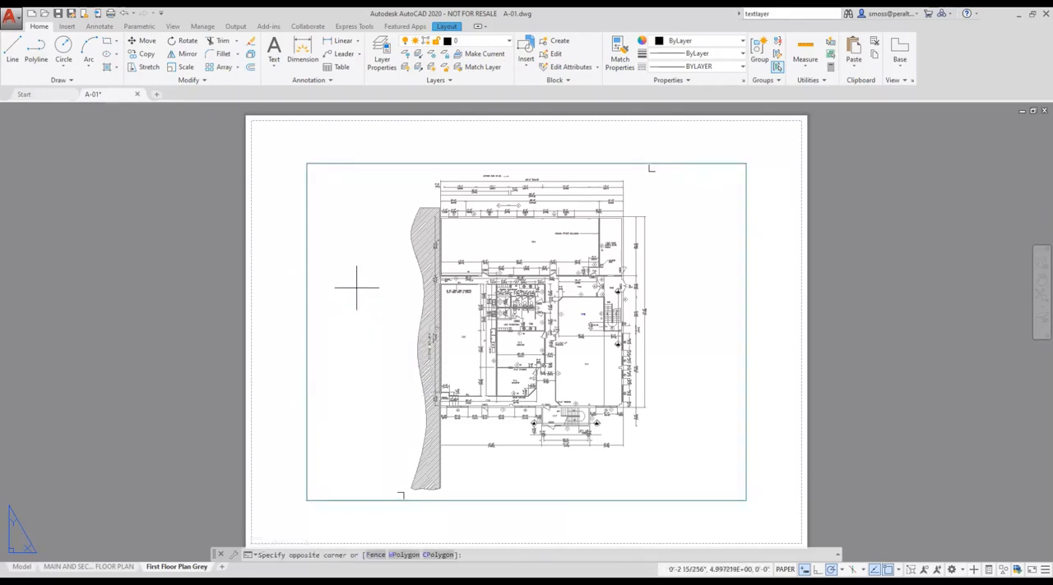
{"action": "right_click", "coordinate": [355, 255]}
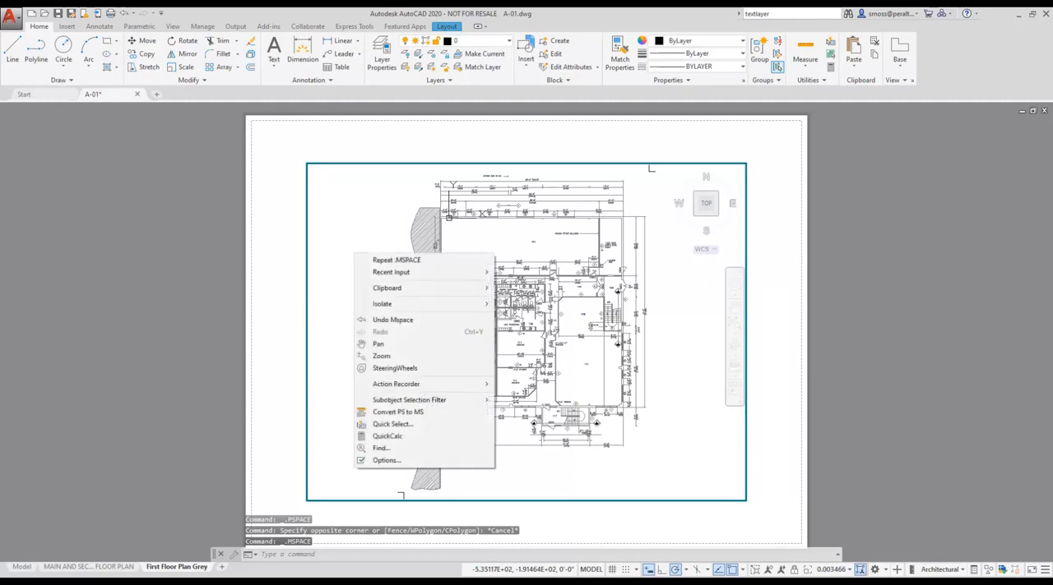
{"action": "mouse_move", "coordinate": [454, 276]}
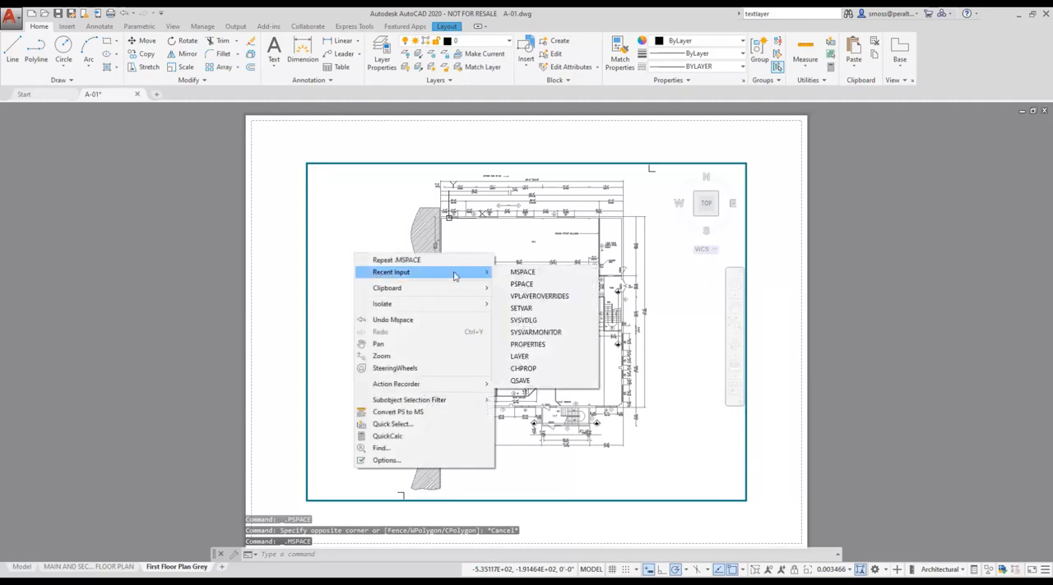
{"action": "left_click", "coordinate": [542, 297]}
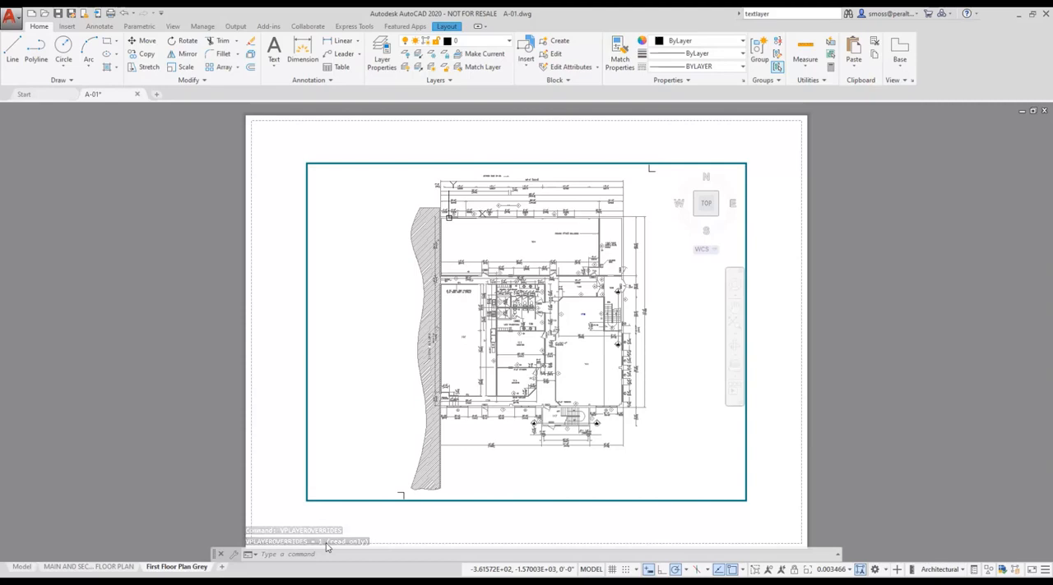
{"action": "double_click", "coordinate": [278, 486]}
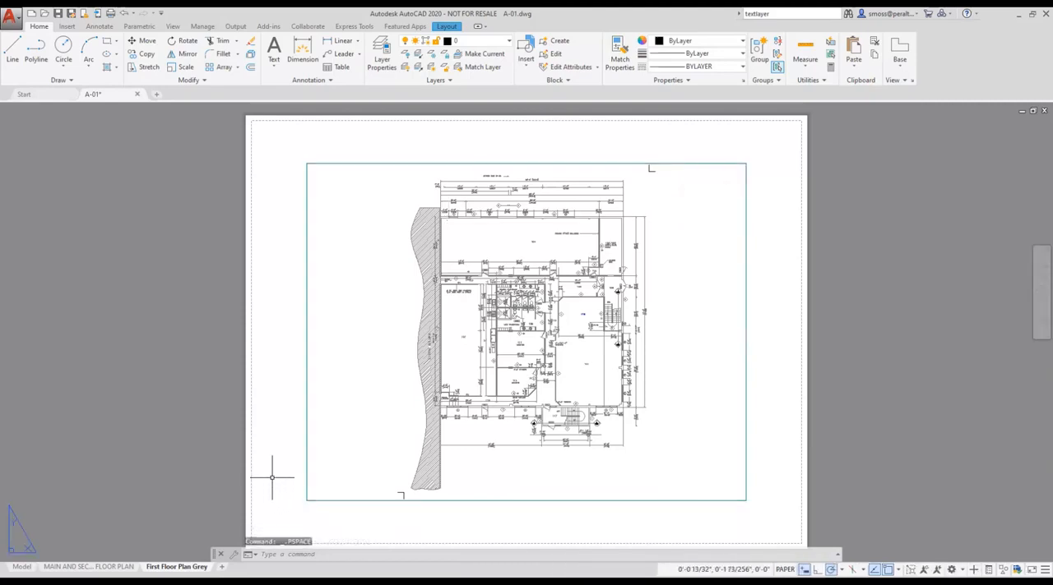
Activate the floor plan viewport on the main and second floor plan layout and query its VPLAYEROVERRIDES variable.
{"action": "left_click", "coordinate": [106, 568]}
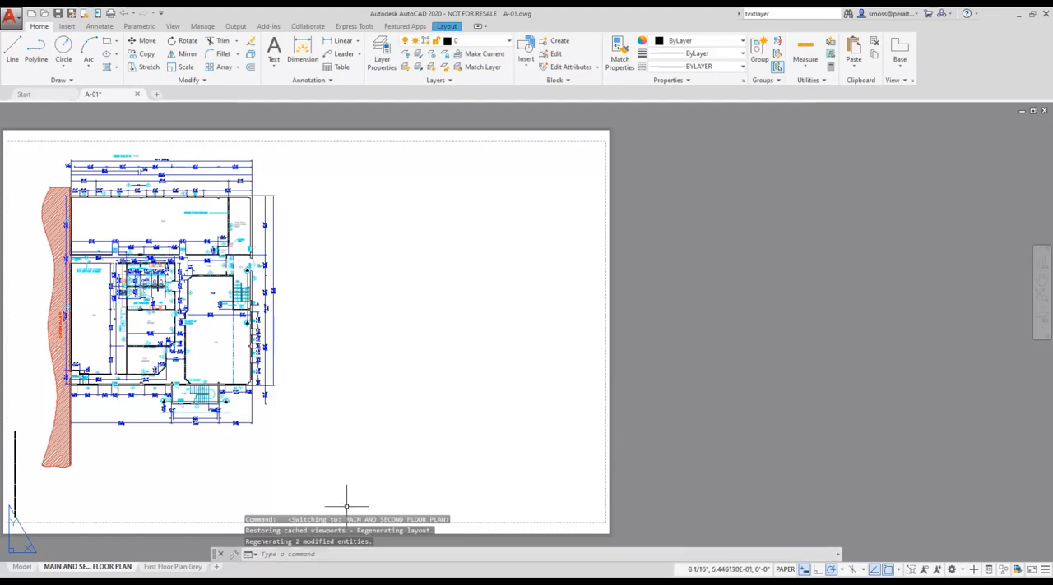
{"action": "double_click", "coordinate": [204, 347]}
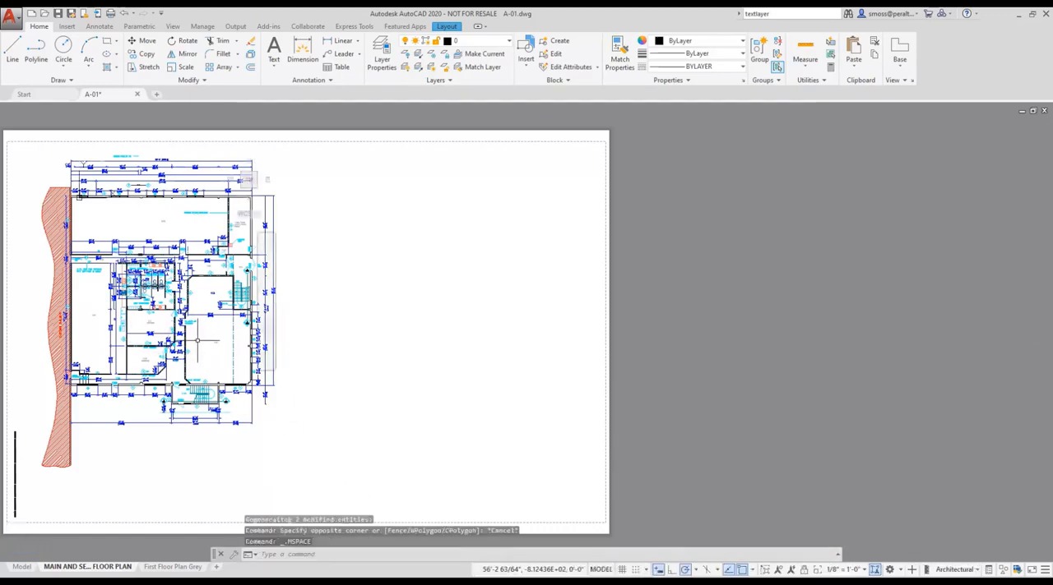
{"action": "right_click", "coordinate": [199, 342]}
{"action": "mouse_move", "coordinate": [247, 361]}
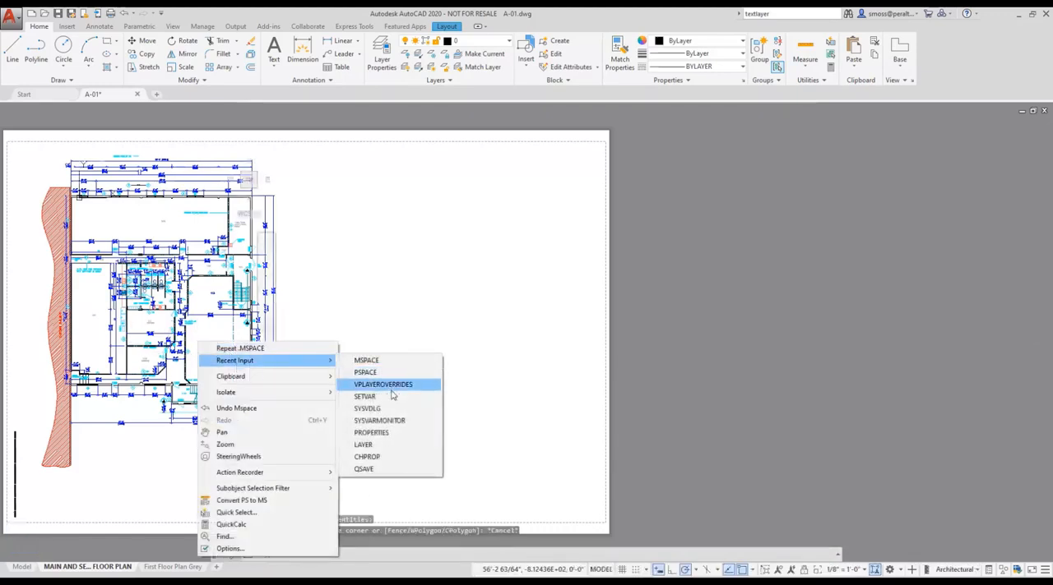
{"action": "left_click", "coordinate": [383, 384]}
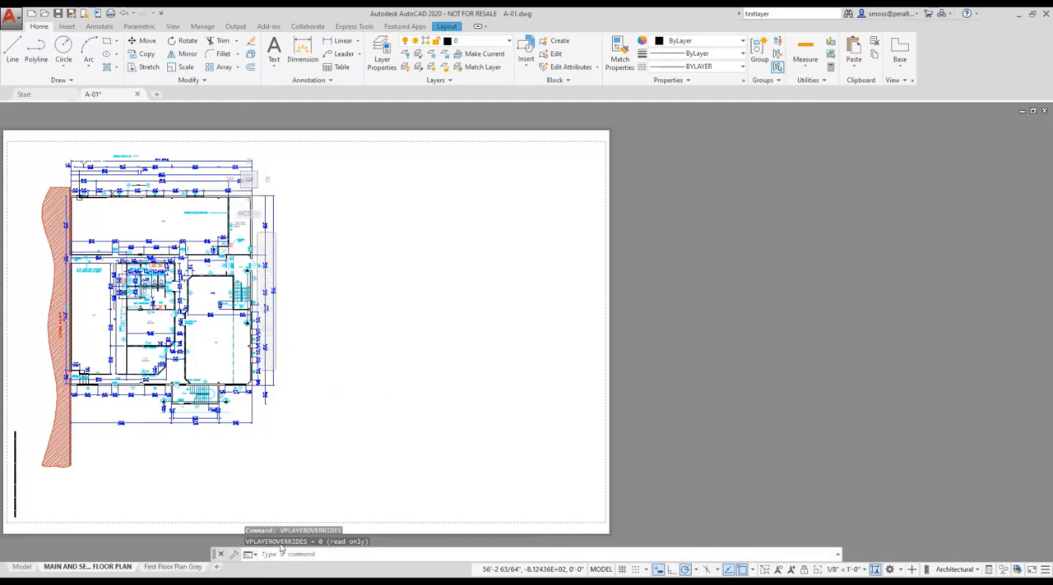